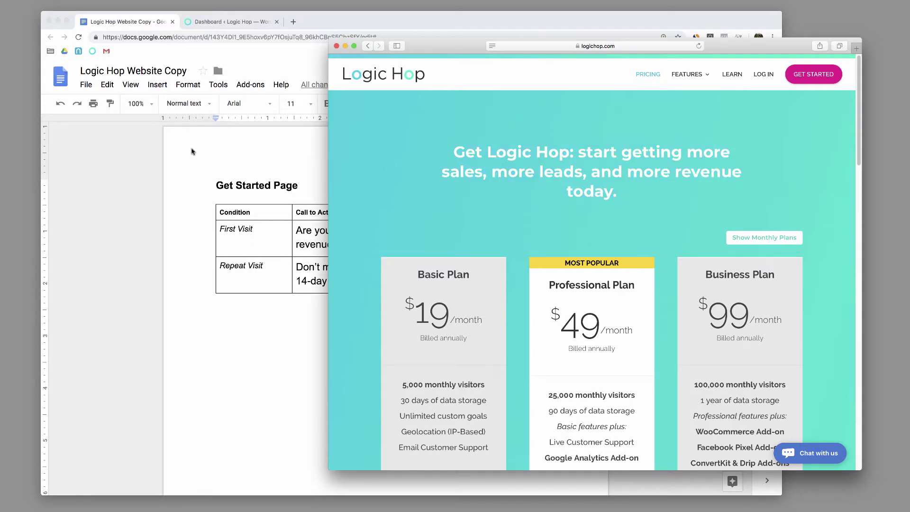
# - Review the first-visit and repeat-visit calls to action in the Logic Hop Website Copy document
pyautogui.click(192, 147)
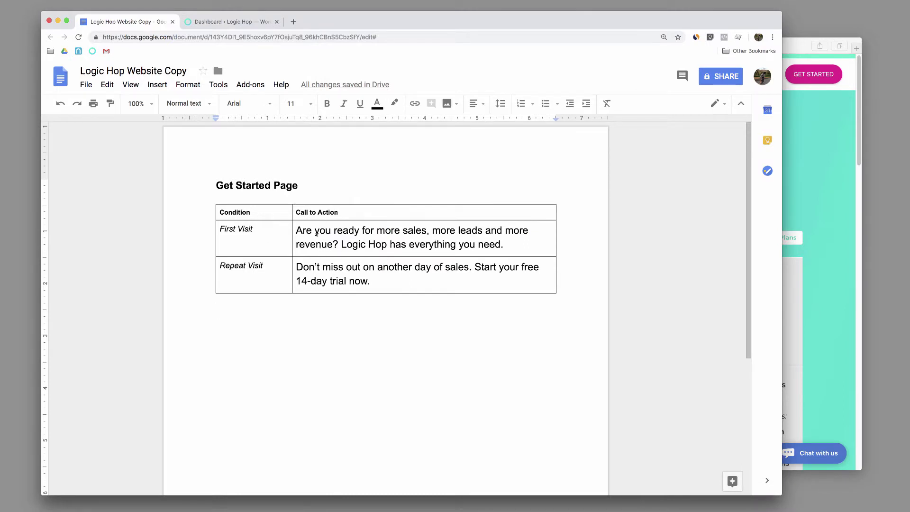
pyautogui.moveTo(299, 229); pyautogui.dragTo(474, 274)
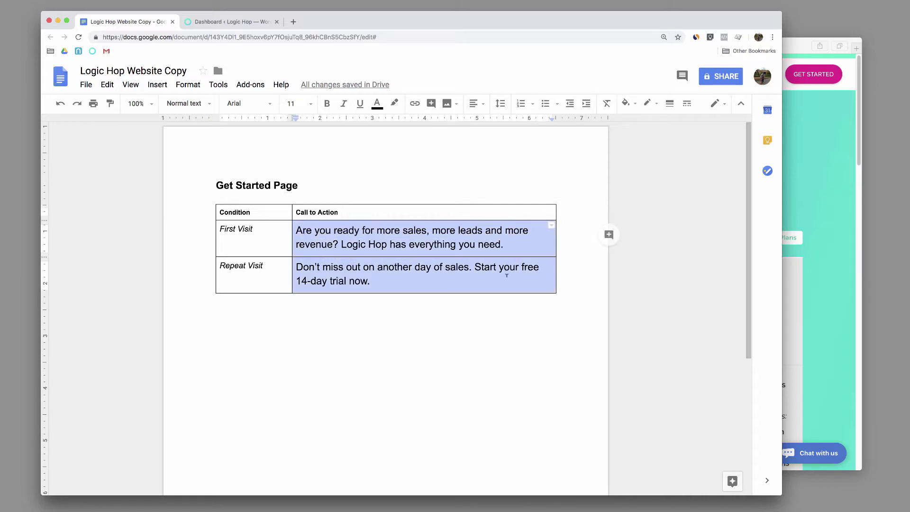
pyautogui.moveTo(271, 227); pyautogui.dragTo(219, 230)
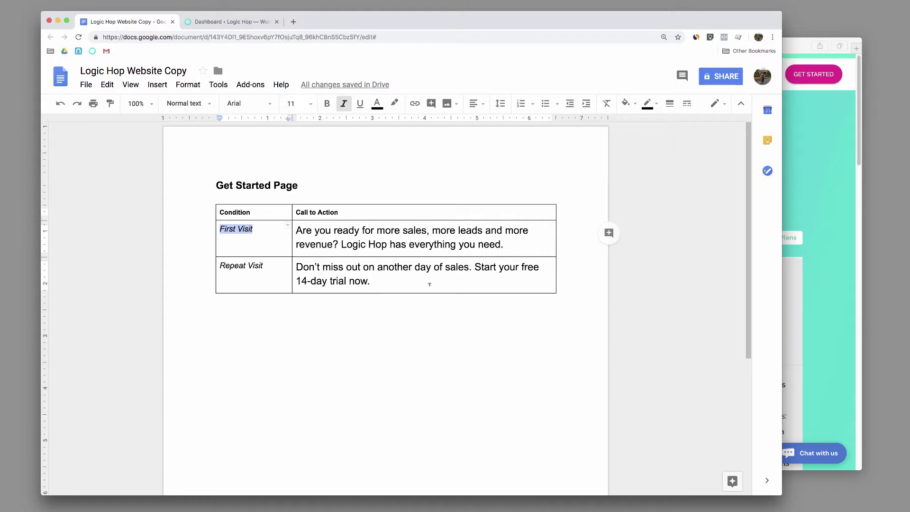
# - Switch to the WordPress dashboard and create a new Logic Block titled "Get Started Page"
pyautogui.click(243, 23)
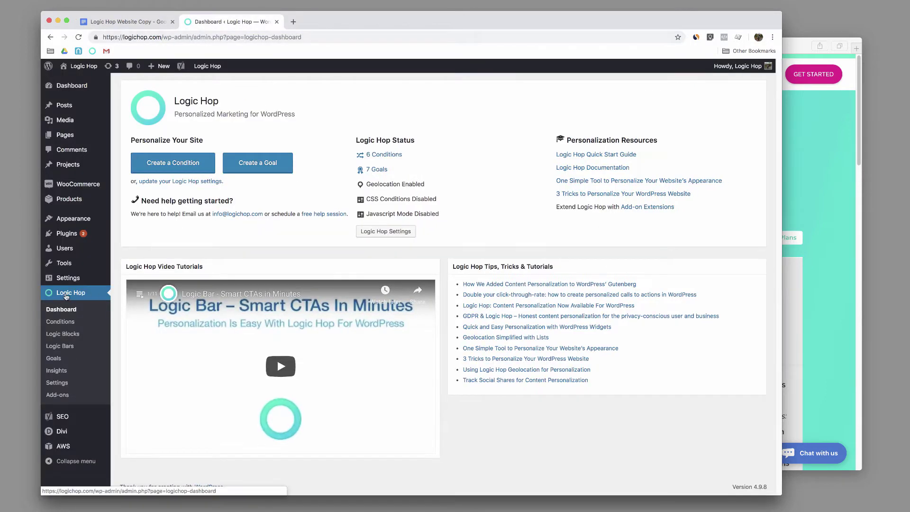
pyautogui.click(66, 334)
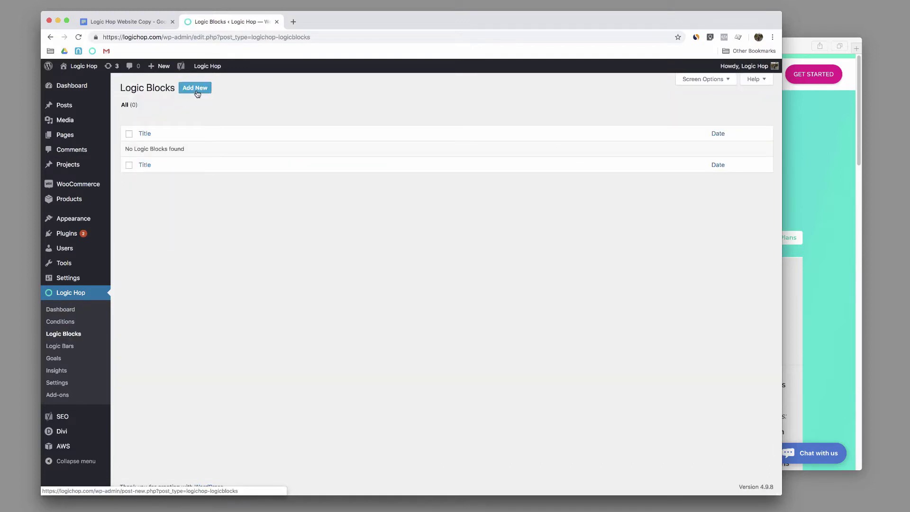
pyautogui.click(197, 94)
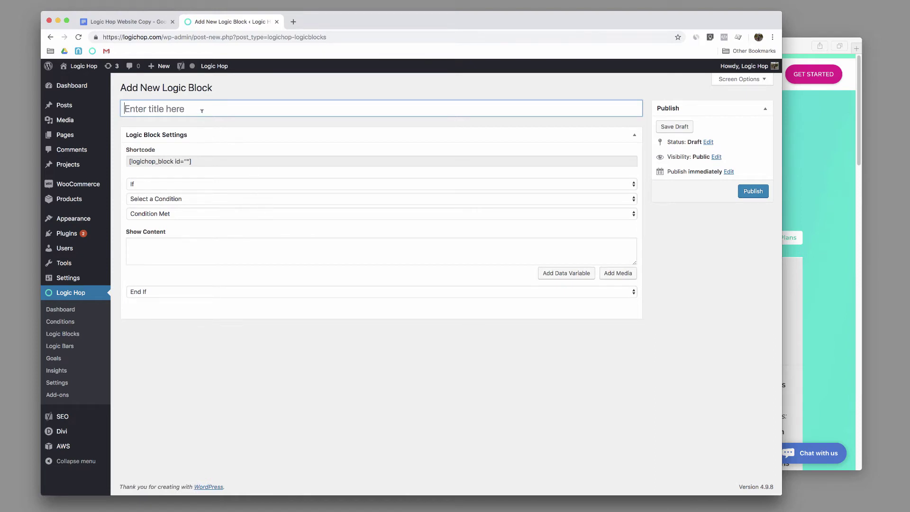
pyautogui.write('Get Started Page')
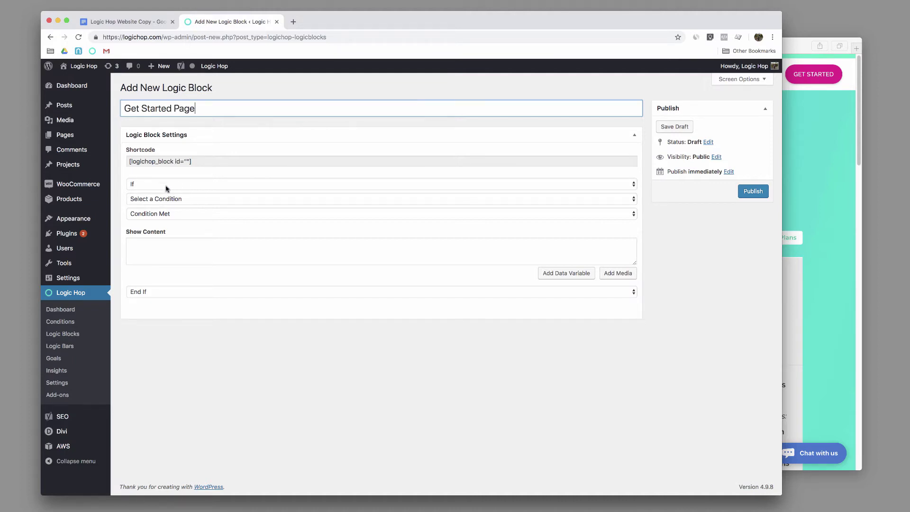
# - Set the If condition to User's First Visit and fill its content with the First Visit call to action copied from the document
pyautogui.click(210, 202)
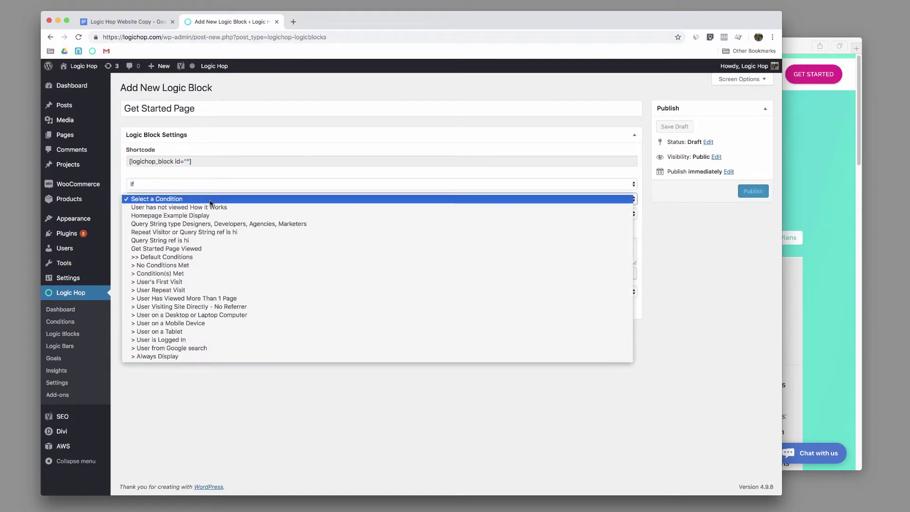
pyautogui.click(240, 282)
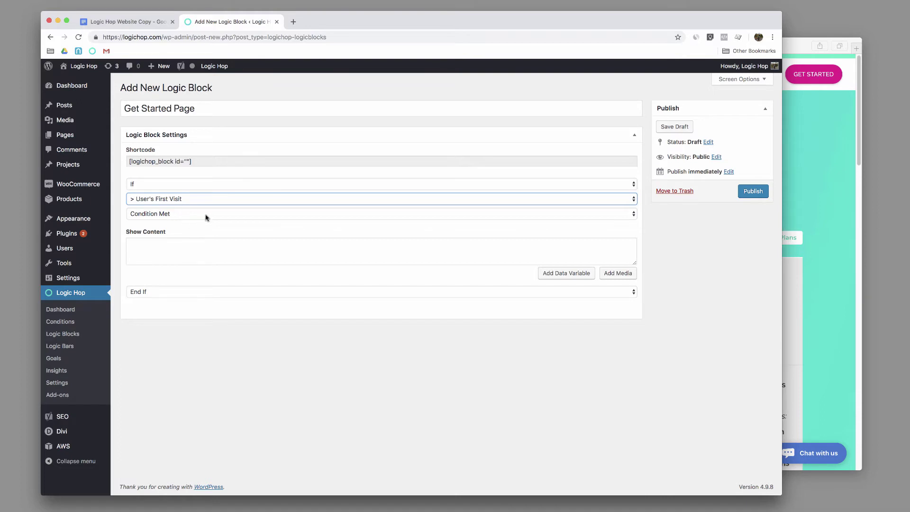
pyautogui.click(203, 246)
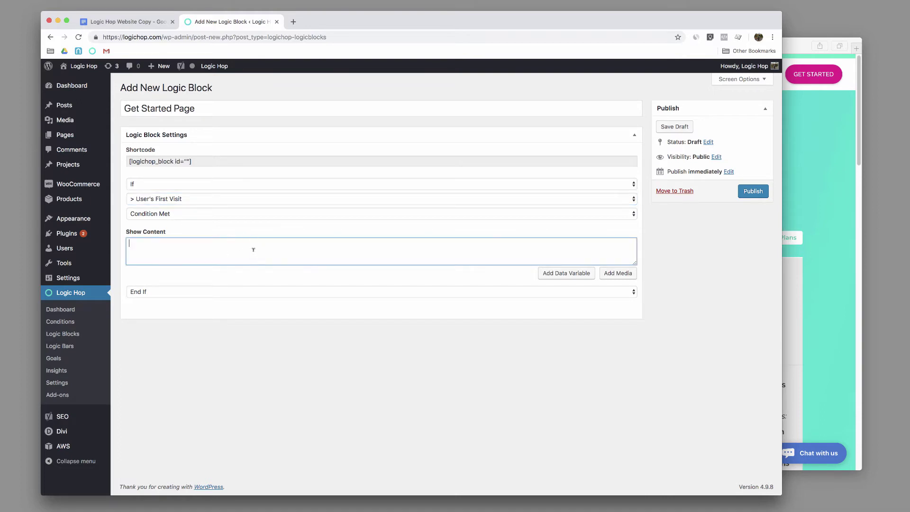
pyautogui.click(127, 22)
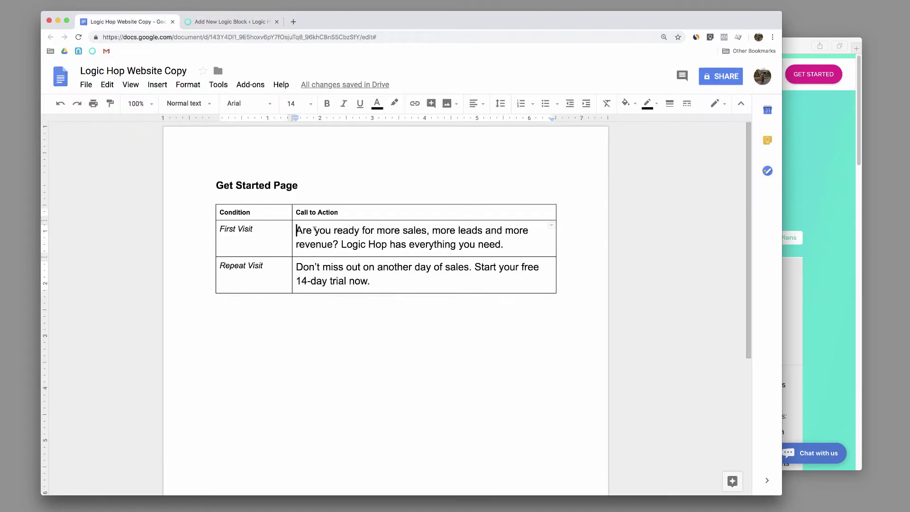
pyautogui.moveTo(296, 230); pyautogui.dragTo(503, 243)
pyautogui.press('super+c')
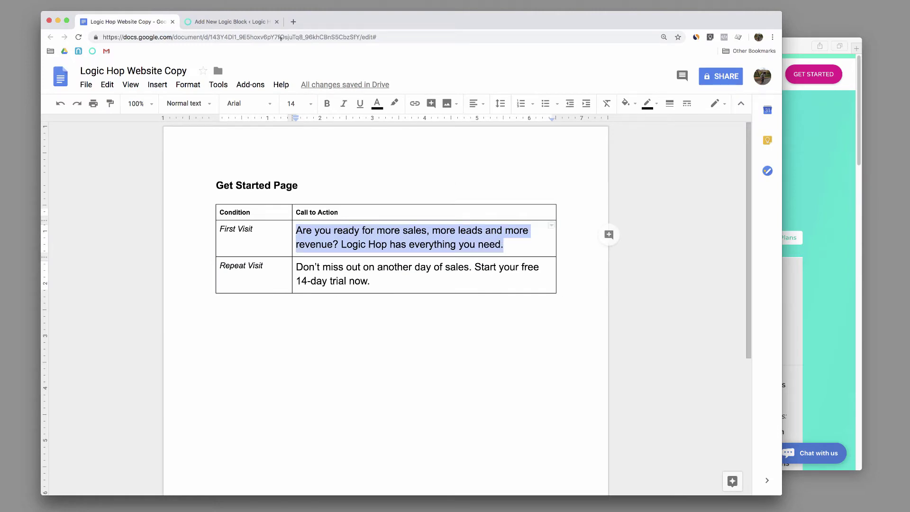
pyautogui.click(254, 21)
pyautogui.press('super+v')
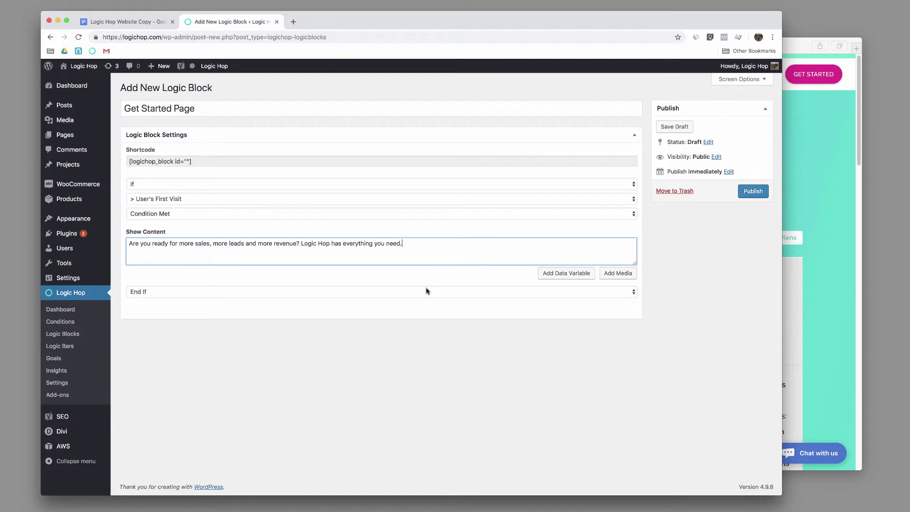
pyautogui.click(373, 293)
pyautogui.click(376, 298)
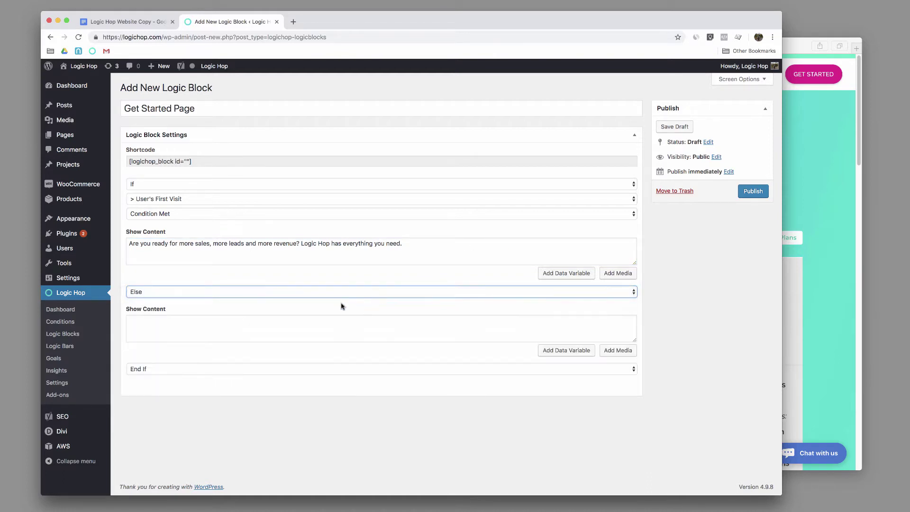
pyautogui.click(262, 326)
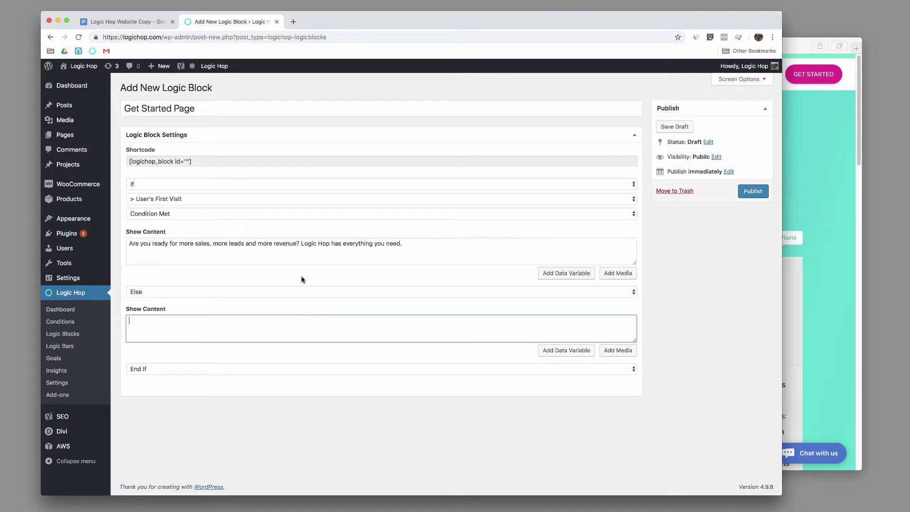
# - Make the block's second branch an Else If with the User Repeat Visit condition
pyautogui.click(314, 293)
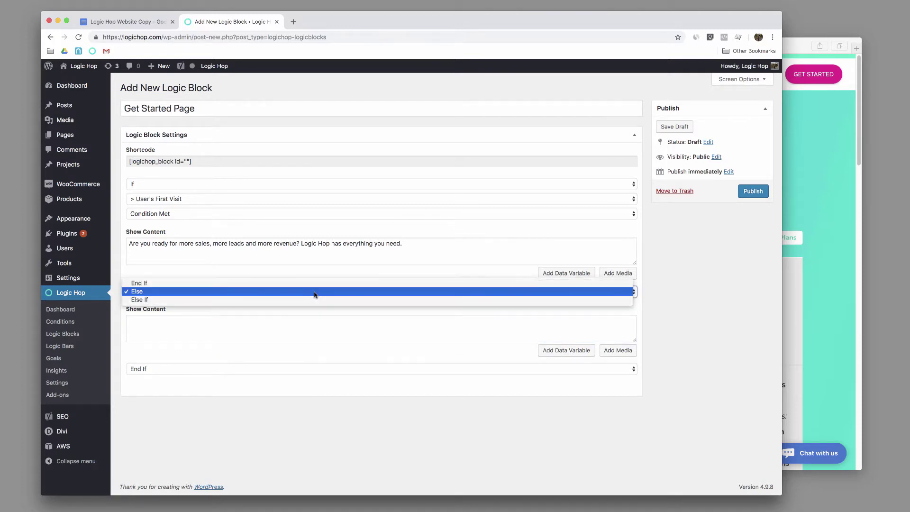
pyautogui.click(321, 301)
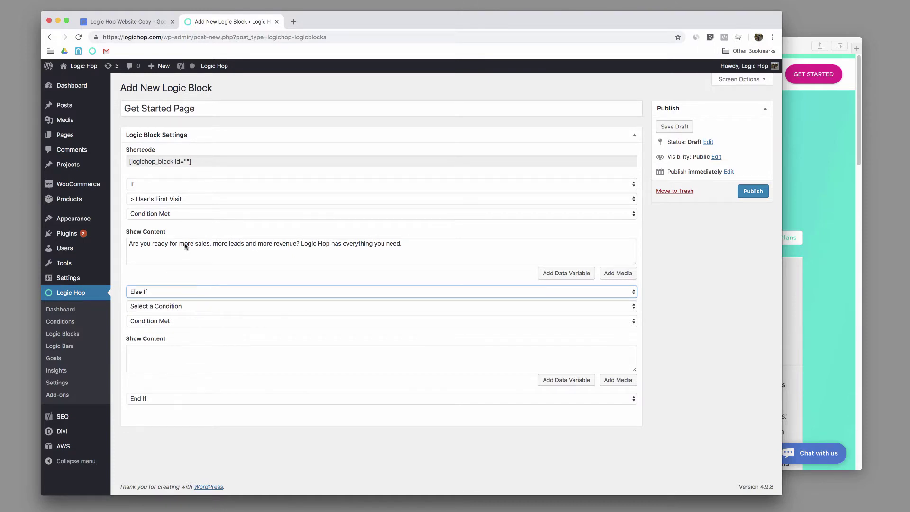
pyautogui.click(199, 305)
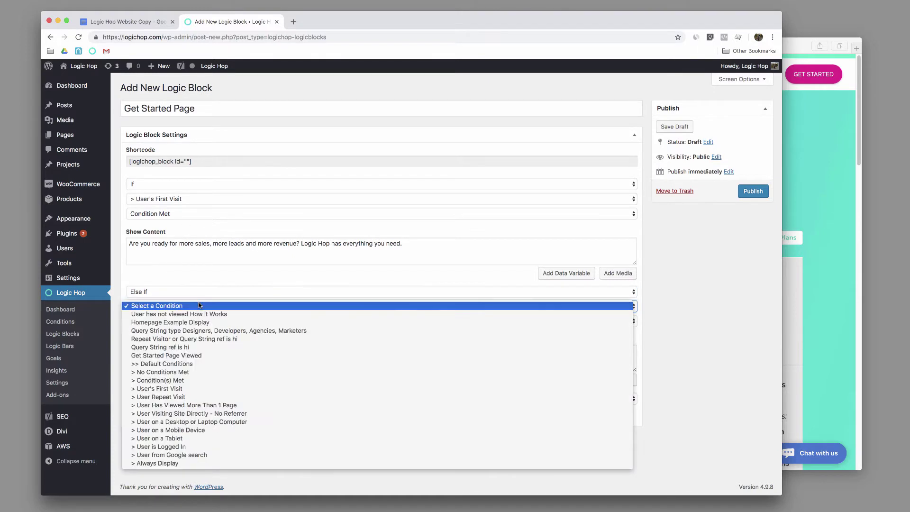
pyautogui.click(284, 399)
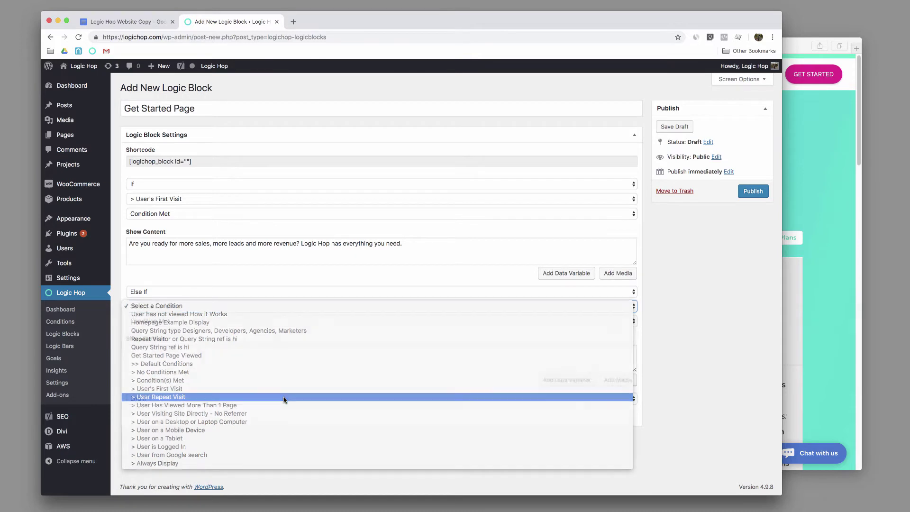
# - Fill the Else If content with the Repeat Visit call to action copied from the document, and publish the Logic Block
pyautogui.click(136, 20)
pyautogui.moveTo(299, 268); pyautogui.dragTo(369, 282)
pyautogui.press('super+c')
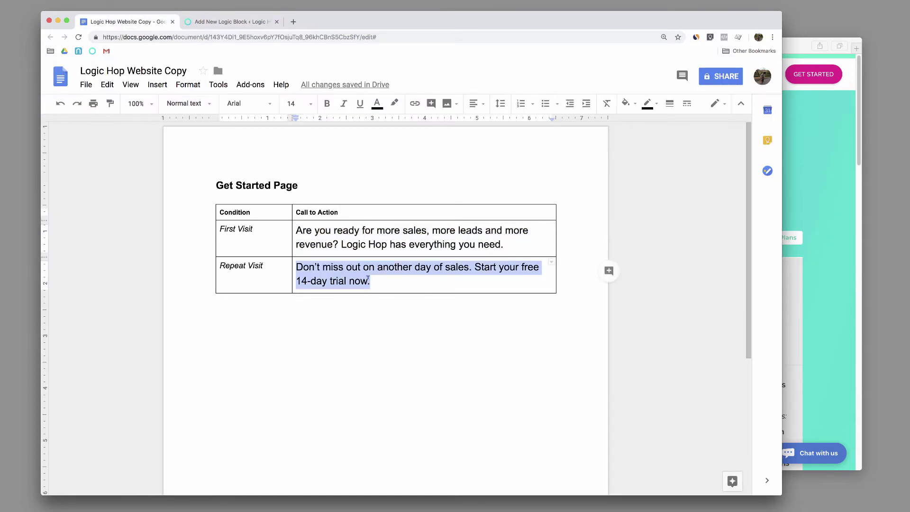
pyautogui.click(232, 21)
pyautogui.click(264, 351)
pyautogui.press('super+v')
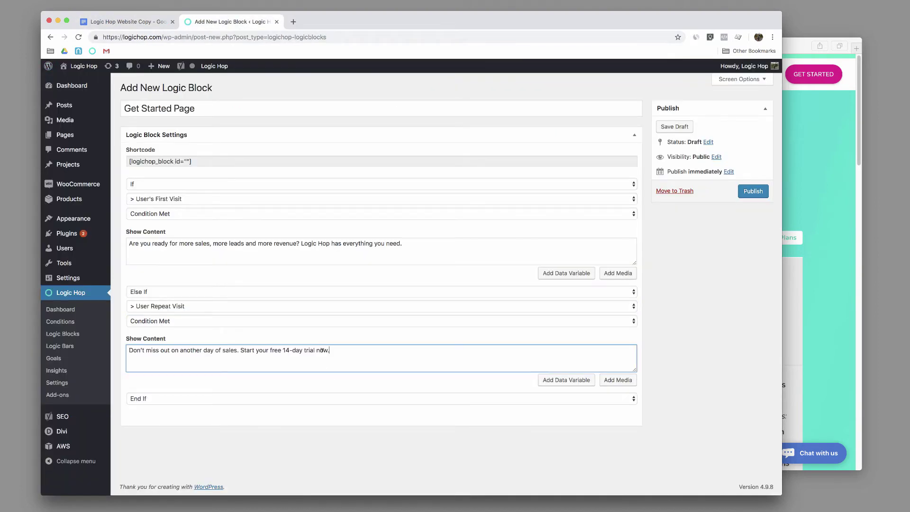
pyautogui.click(749, 191)
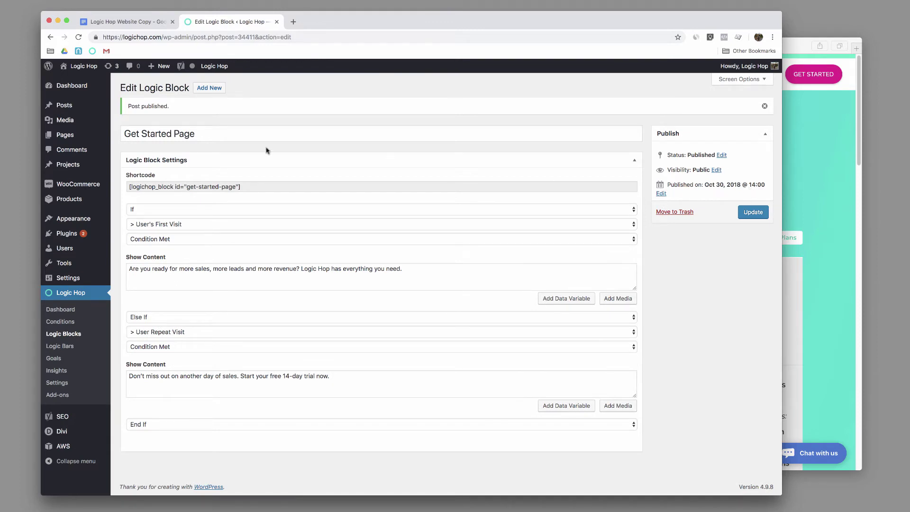
# - Open the headline text module on the Get Started page and delete the text between its h1 tags
pyautogui.click(130, 186)
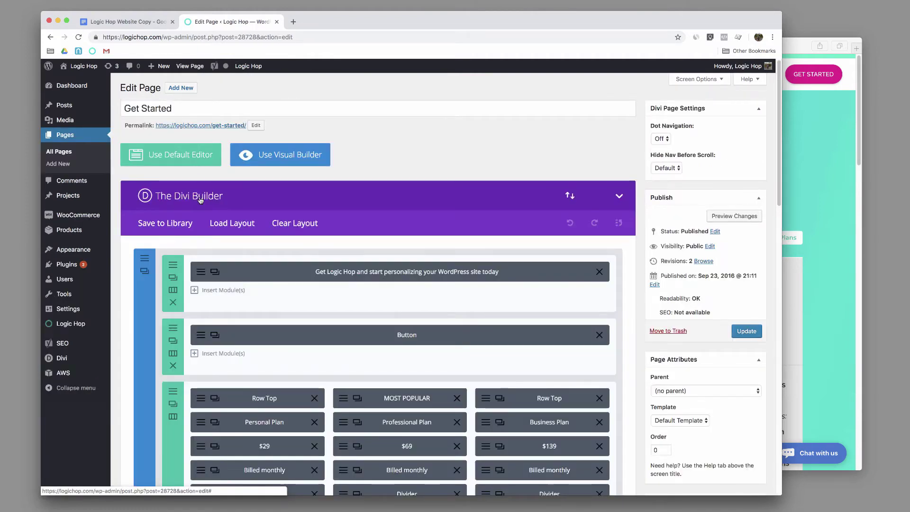
pyautogui.click(202, 276)
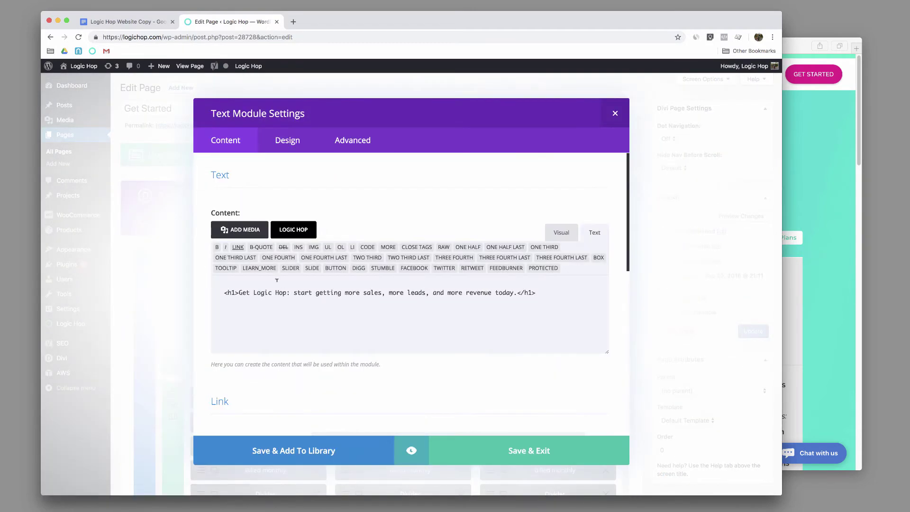
pyautogui.moveTo(240, 292); pyautogui.dragTo(517, 293)
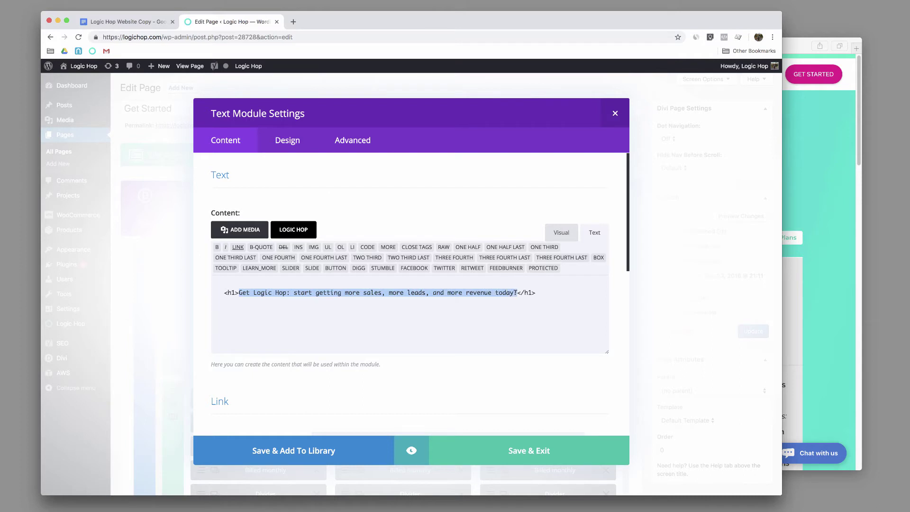
pyautogui.press('BackSpace')
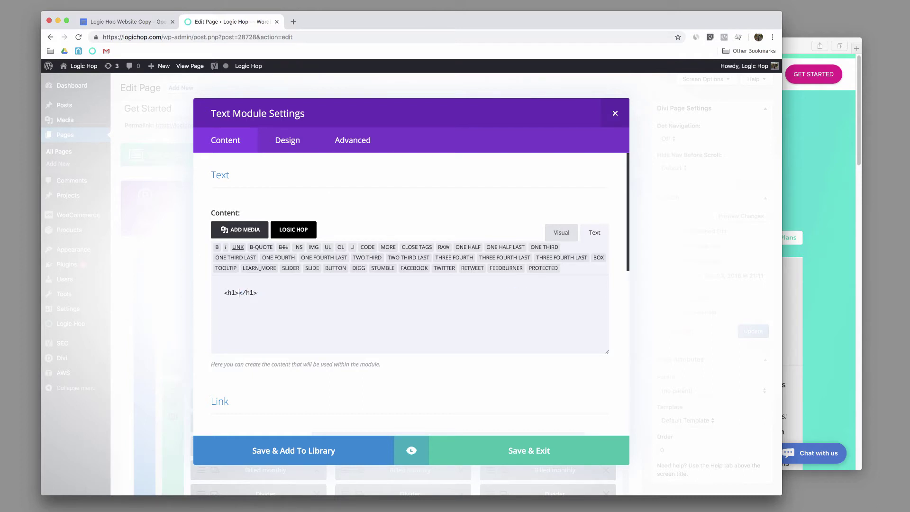
# - Insert the Get Started Page Logic Block between the h1 tags of the text module
pyautogui.click(293, 230)
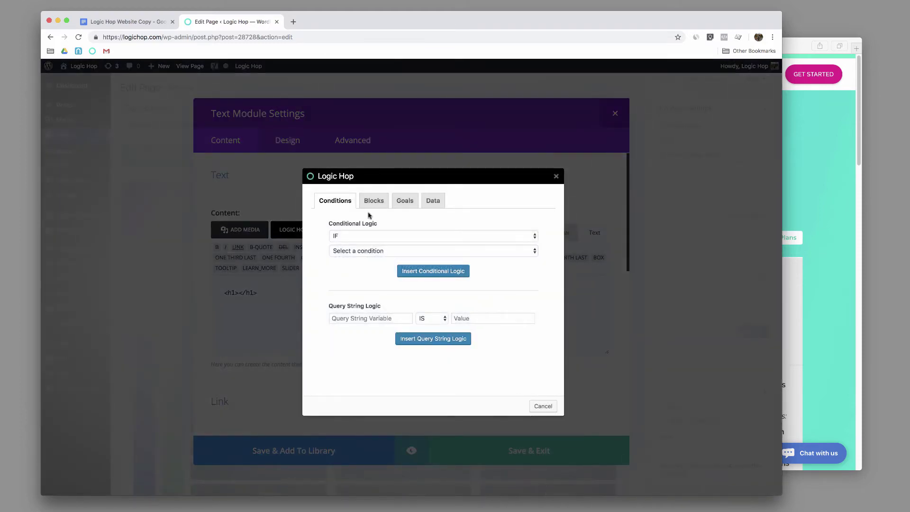
pyautogui.click(372, 203)
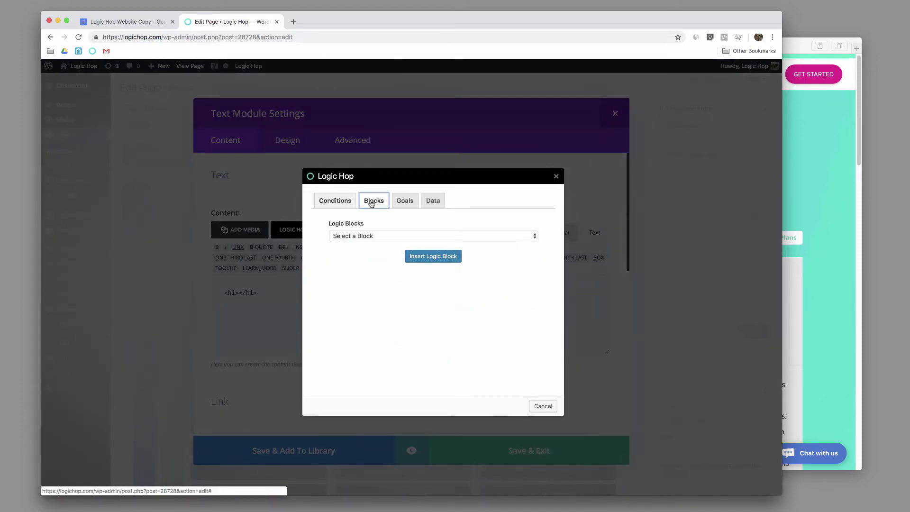
pyautogui.click(390, 237)
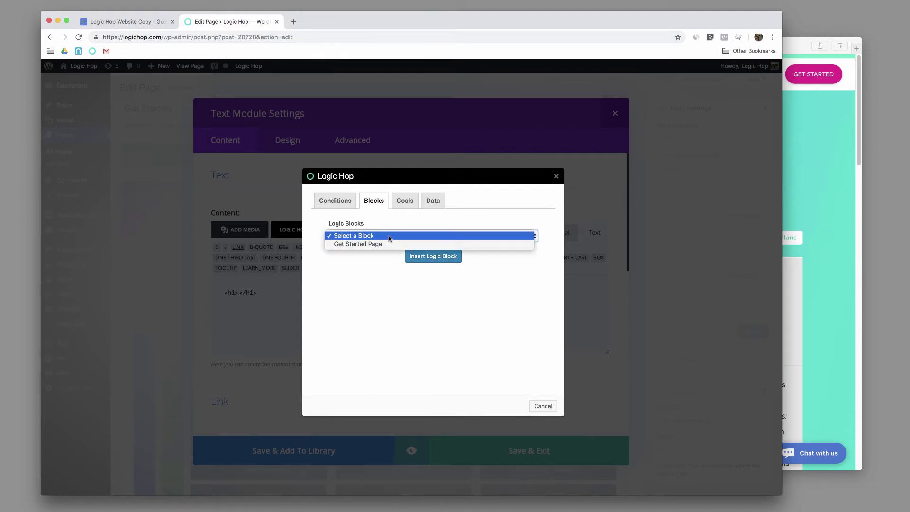
pyautogui.click(390, 244)
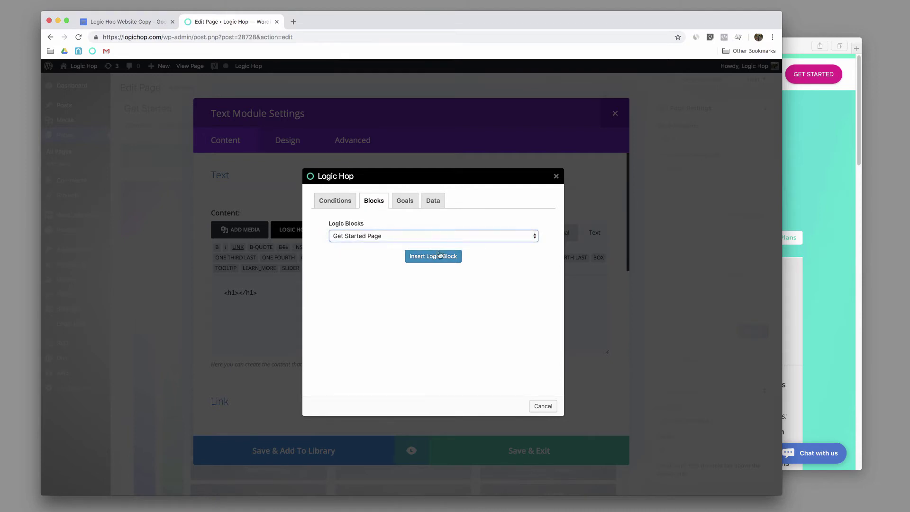
pyautogui.click(433, 256)
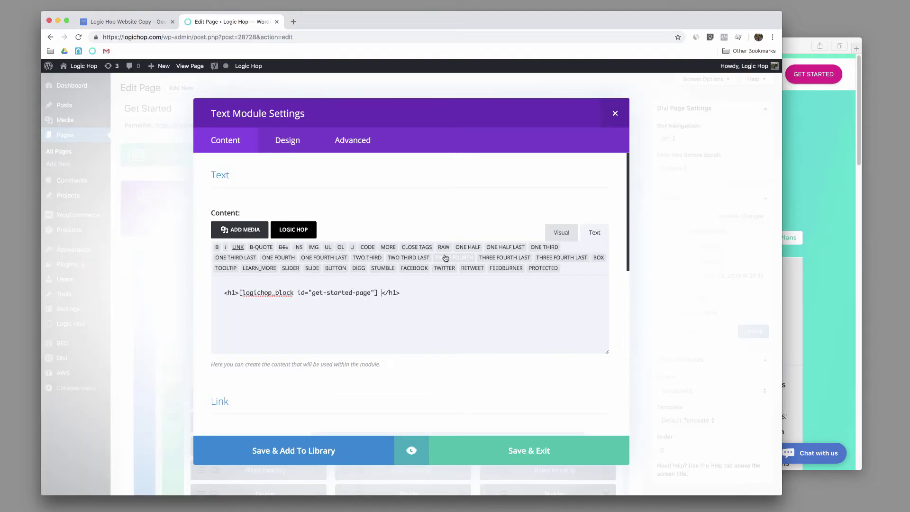
# - Remove the extra space after the Logic Block shortcode, and save the text module and the page
pyautogui.moveTo(240, 292); pyautogui.dragTo(378, 292)
pyautogui.click(377, 292)
pyautogui.press('Delete')
pyautogui.click(505, 447)
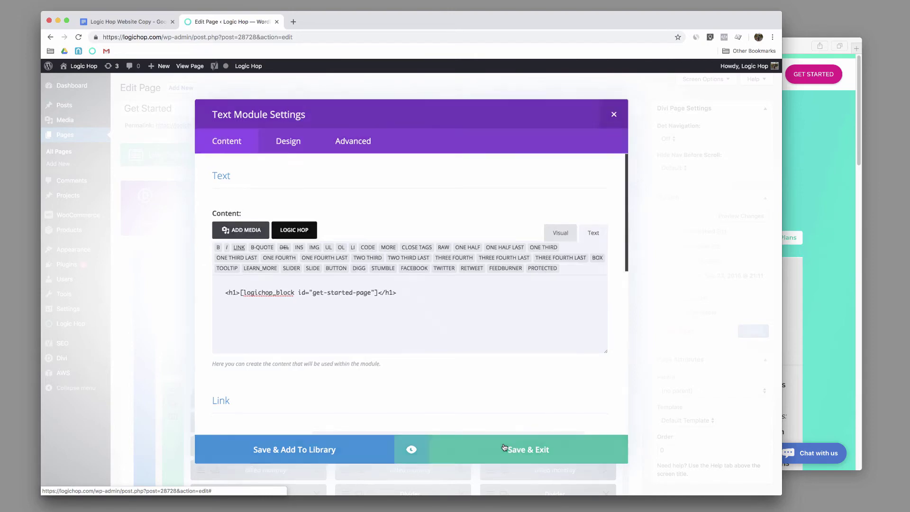
pyautogui.click(742, 330)
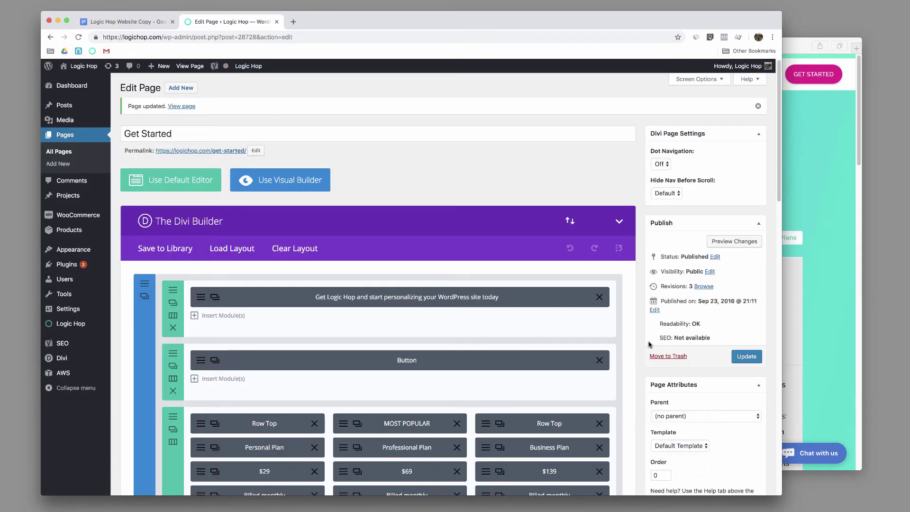
# - Switch to Safari, remove the stored website data for logichop.com, and reload the pricing page to test the first-visit headline
pyautogui.click(811, 179)
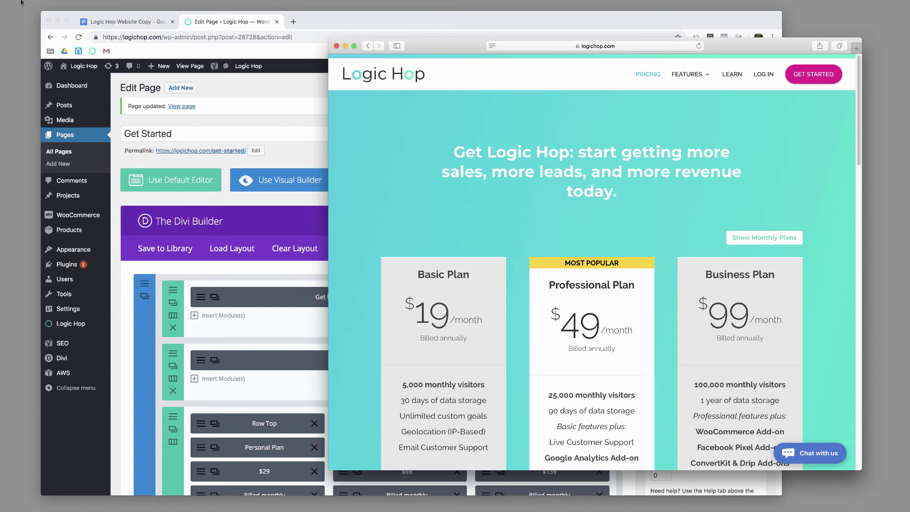
pyautogui.press('super+comma')
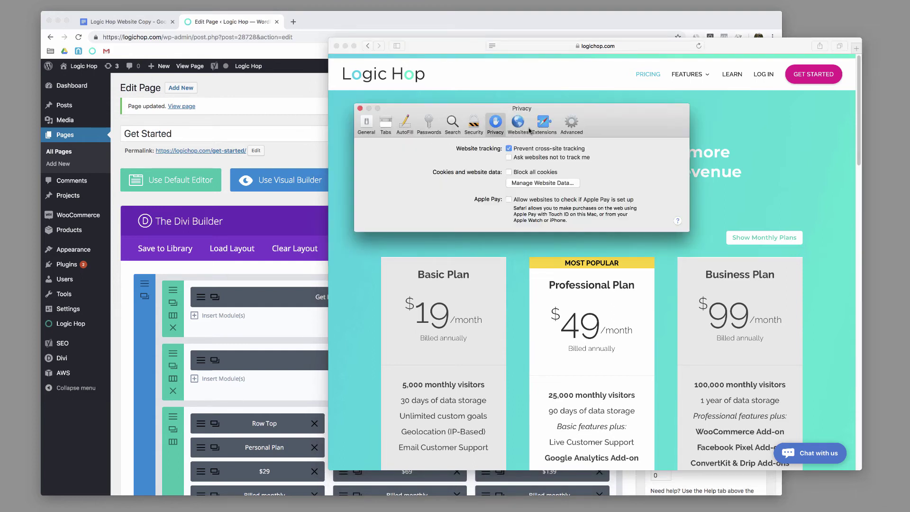
pyautogui.click(542, 183)
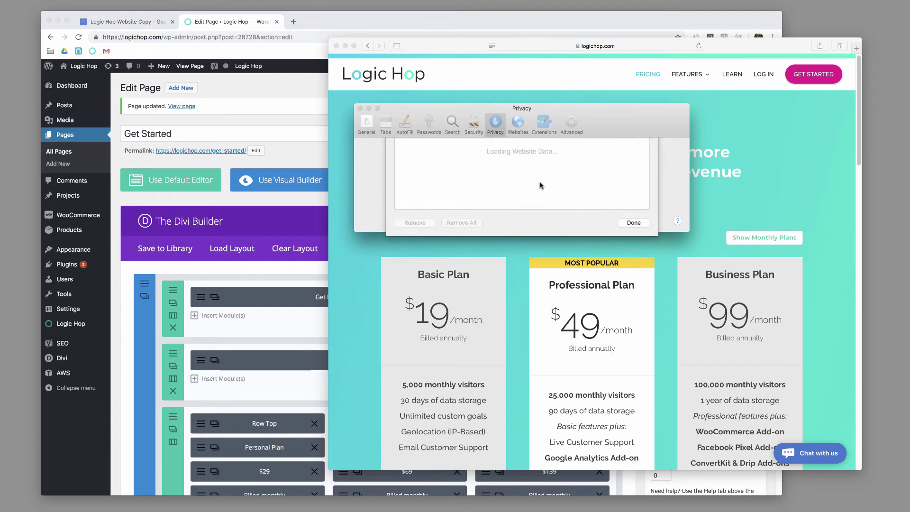
pyautogui.write('Log')
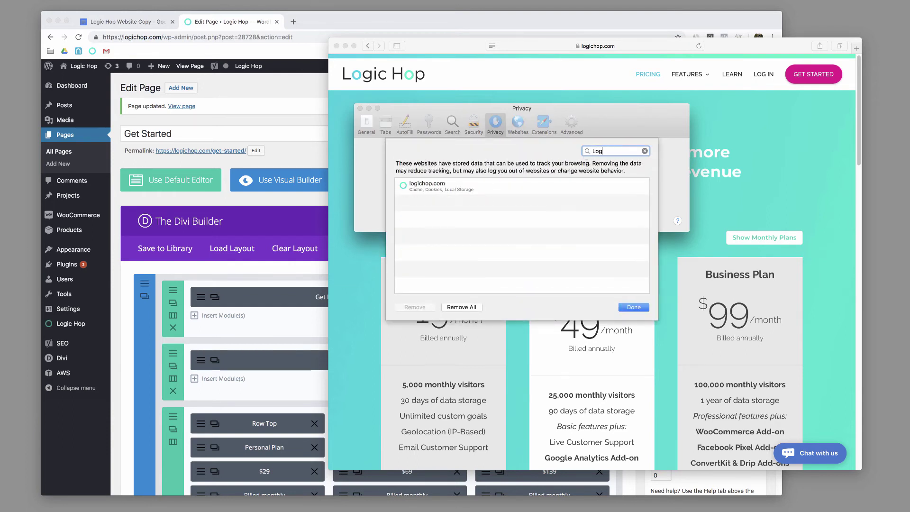
pyautogui.click(582, 191)
pyautogui.click(417, 307)
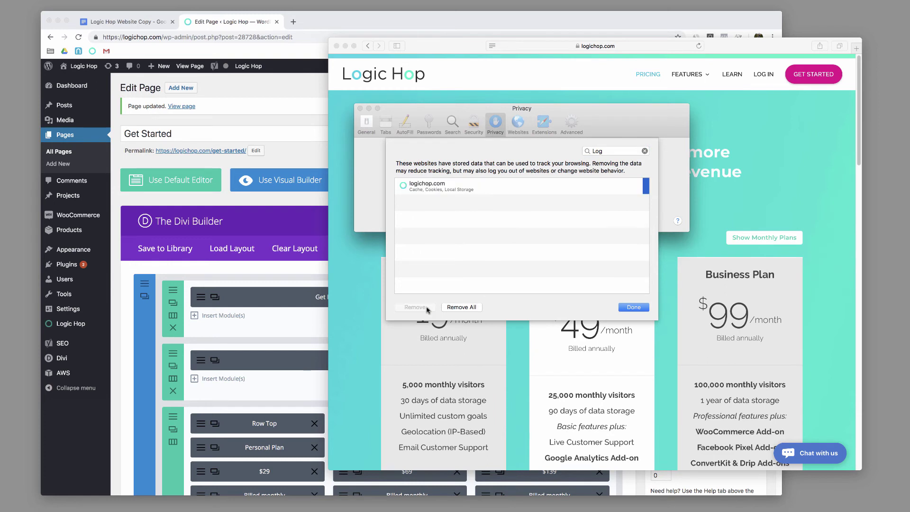
pyautogui.click(637, 308)
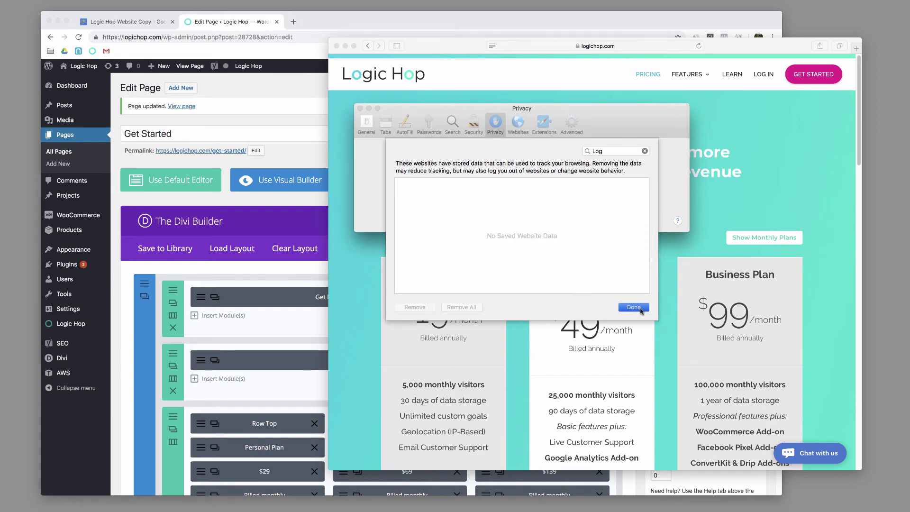
pyautogui.click(359, 108)
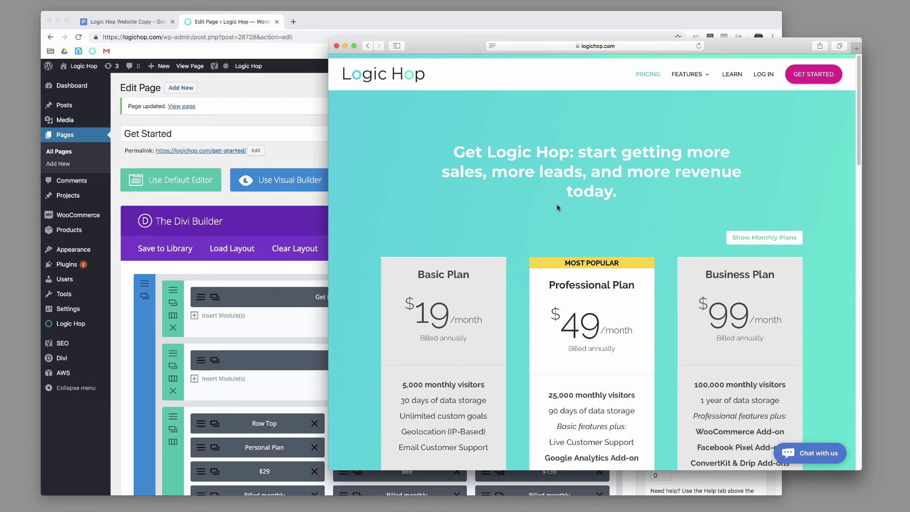
pyautogui.press('super+r')
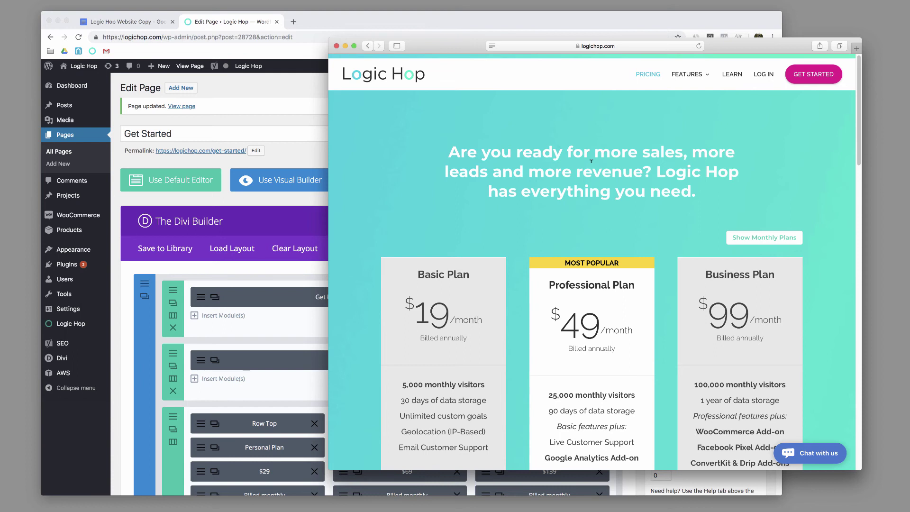
# - Close the browser window, revisit logichop.com in a new one, and open its Pricing page to test the repeat-visit headline
pyautogui.press('super+w')
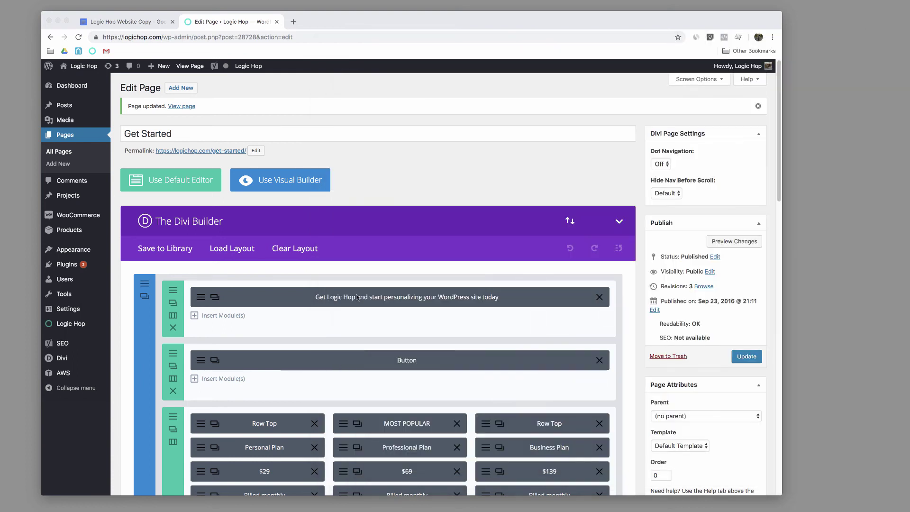
pyautogui.press('super+n')
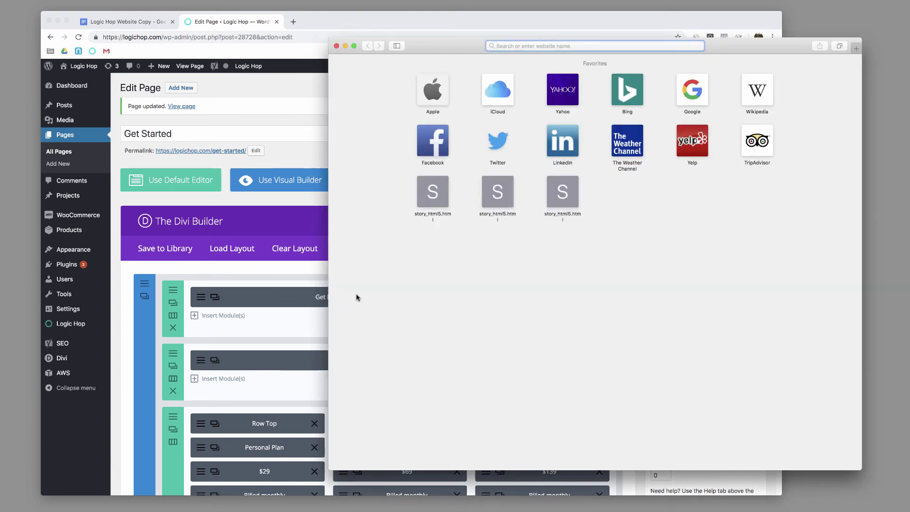
pyautogui.write('logichop.com')
pyautogui.press('Return')
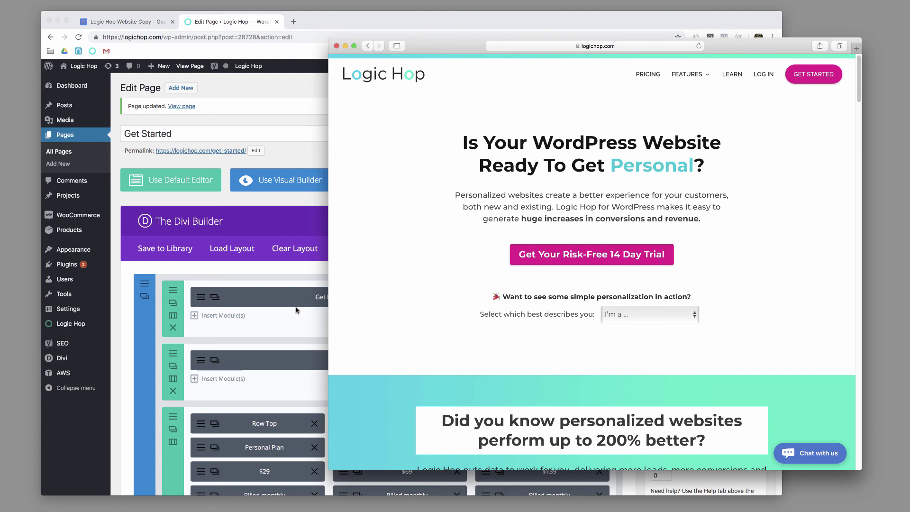
pyautogui.click(648, 74)
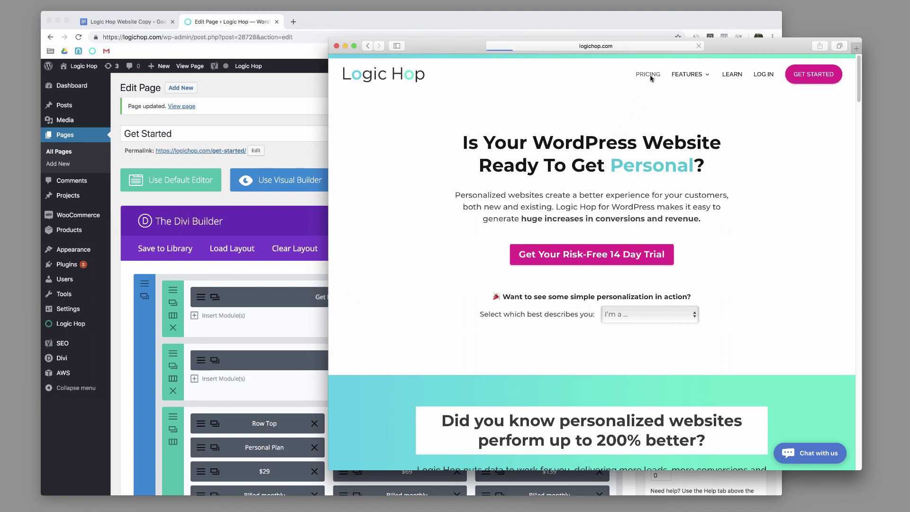